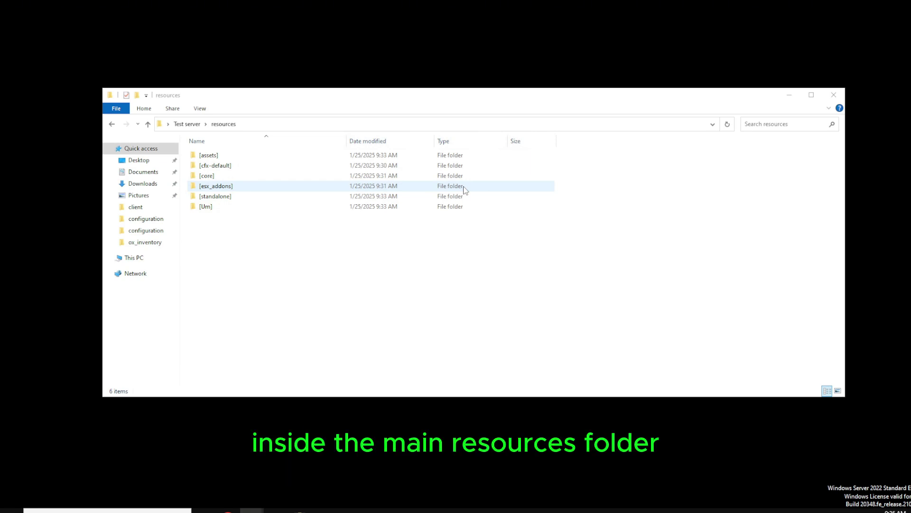
Step: Go back up to Test server, reopen the resources folder and start a search there
left_click(187, 124)
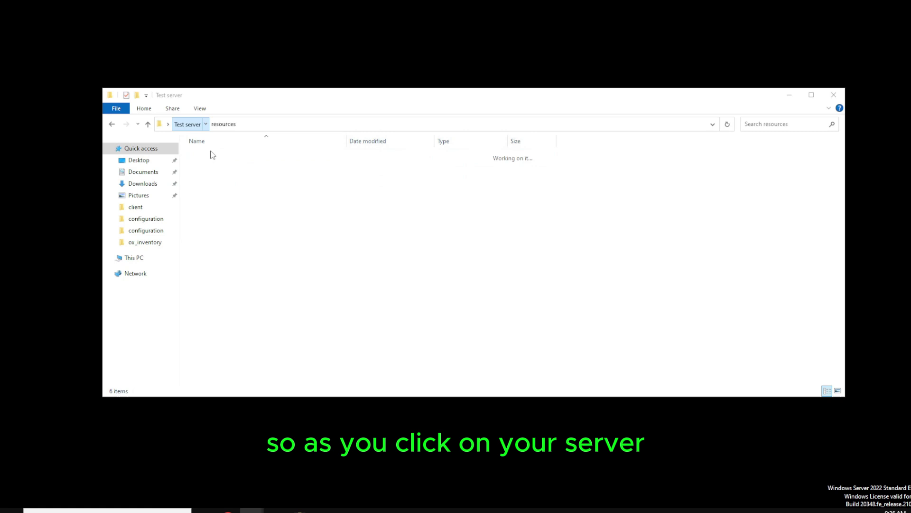
double_click(221, 156)
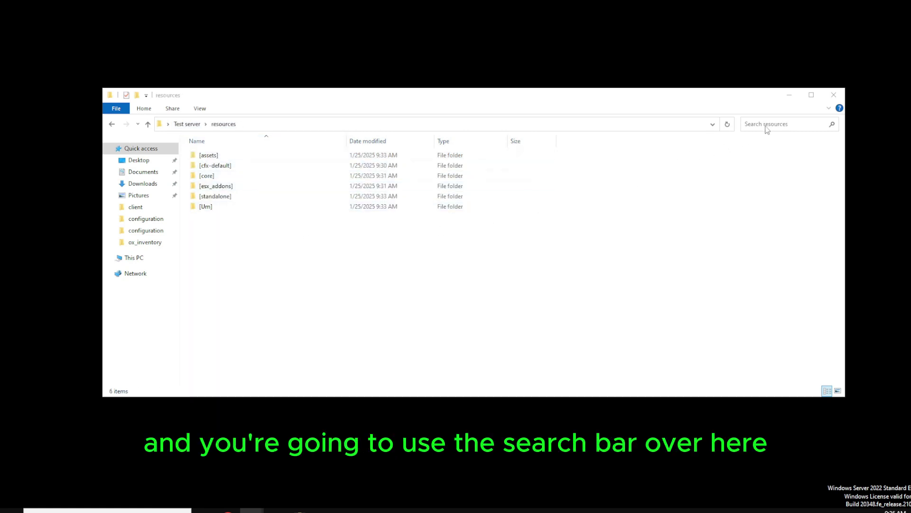
left_click(767, 124)
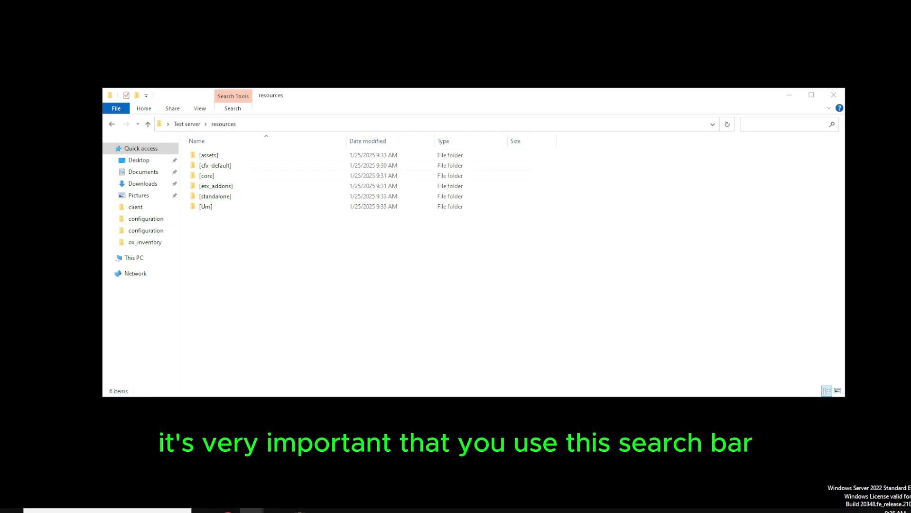
left_click(448, 196)
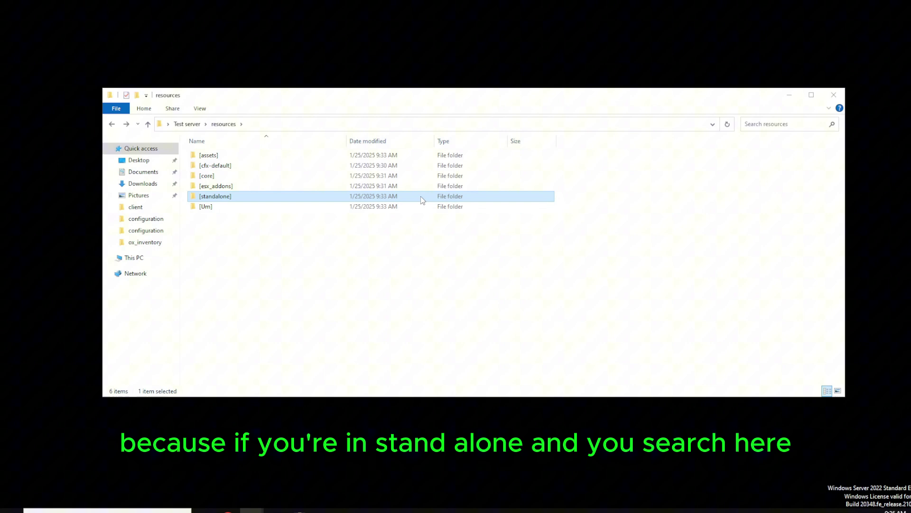
left_click(748, 125)
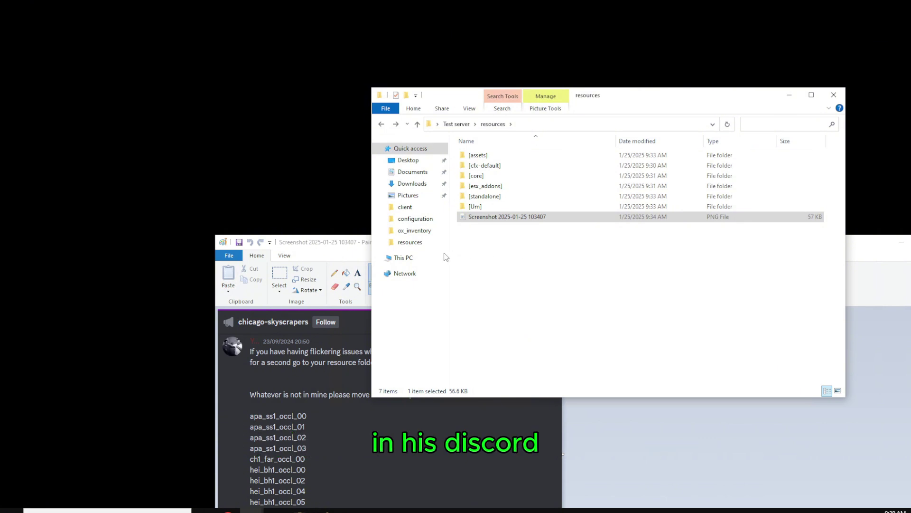
Step: Move and shrink the Discord screenshot window to the lower left, beside the resources folder
left_click(353, 247)
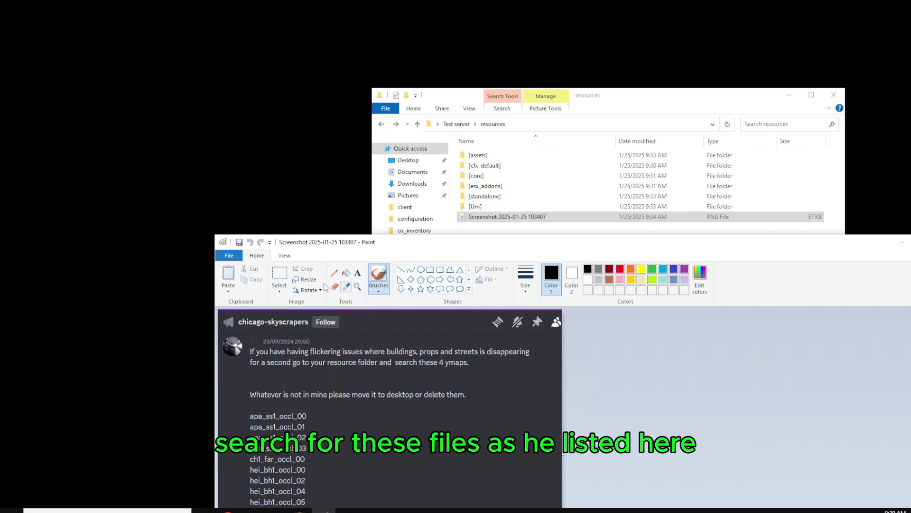
mouse_move(301, 249)
left_mouse_down()
mouse_move(291, 195)
mouse_move(422, 184)
mouse_move(249, 209)
mouse_move(230, 221)
mouse_move(248, 252)
mouse_move(318, 269)
mouse_move(401, 252)
mouse_move(376, 261)
mouse_move(131, 244)
left_mouse_up()
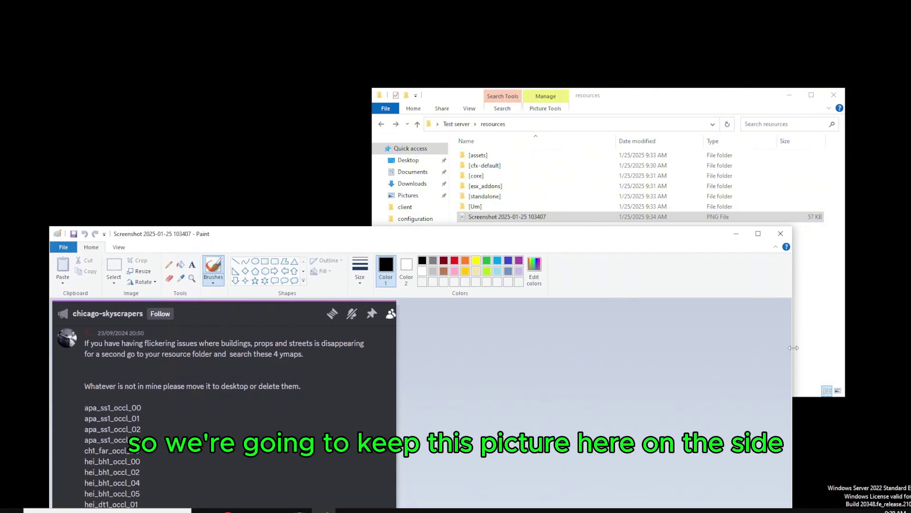
mouse_move(793, 347)
left_mouse_down()
mouse_move(408, 334)
mouse_move(433, 330)
left_mouse_up()
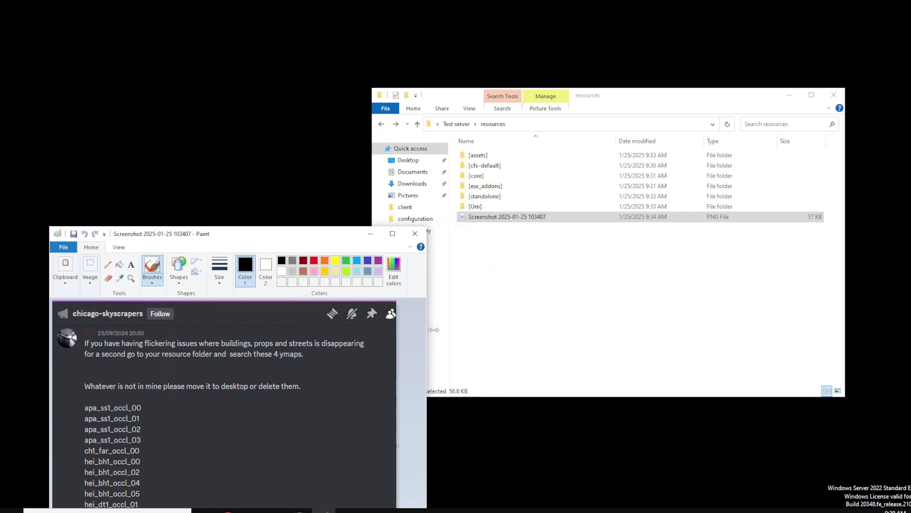
left_click(644, 254)
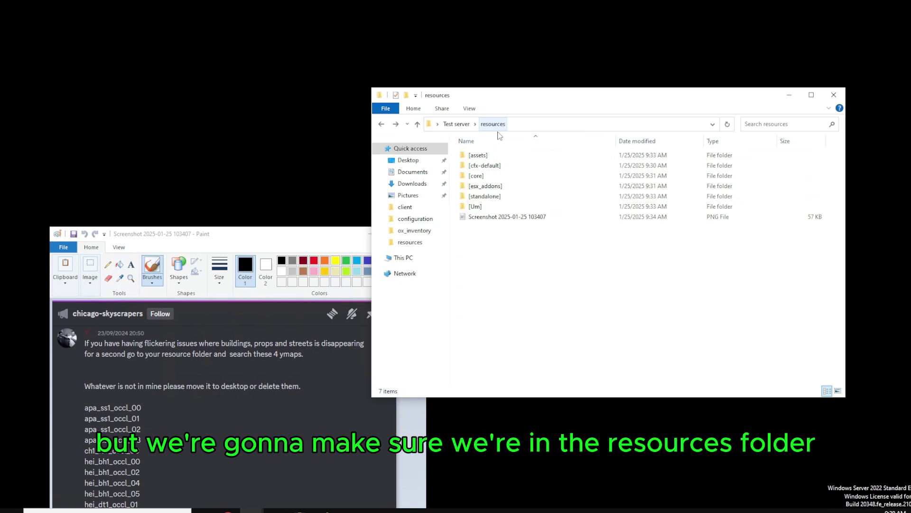
Step: Search the resources folder for apa_ss1_occl_00
double_click(484, 196)
key("alt+Up")
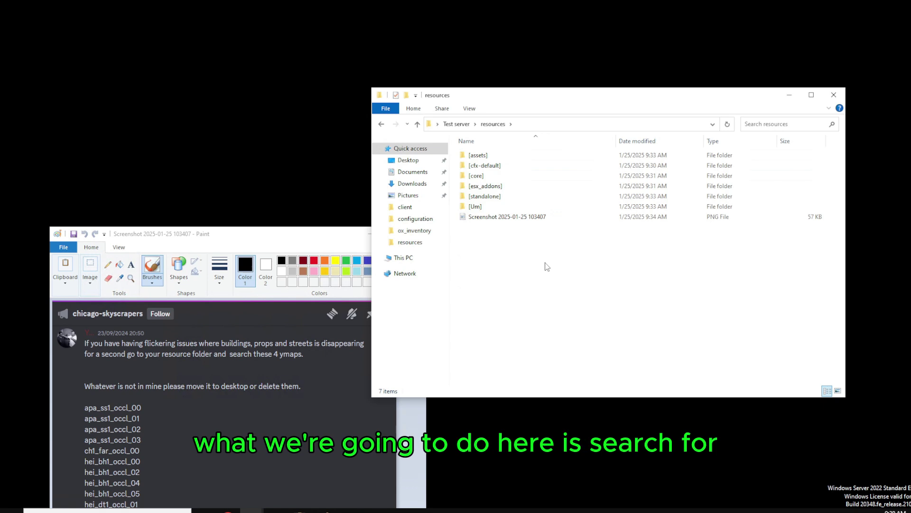
key("ctrl+f")
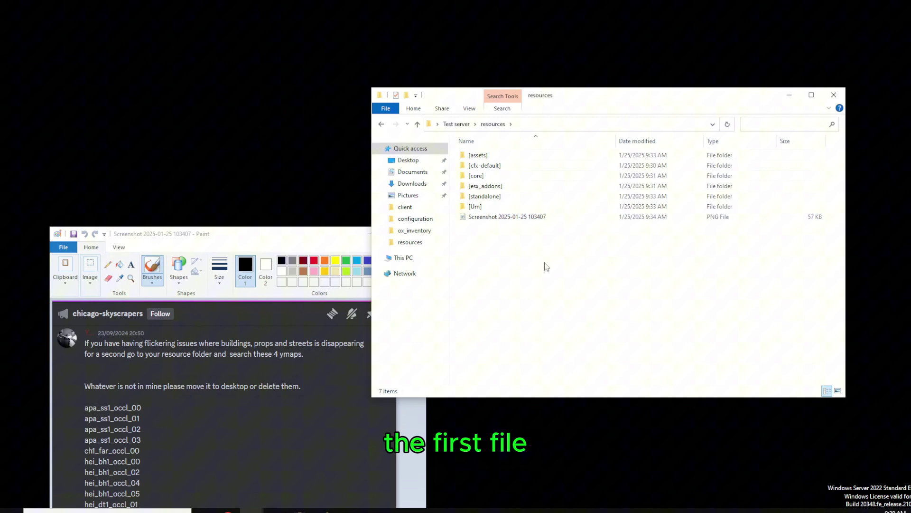
type("apa_ss1_oc")
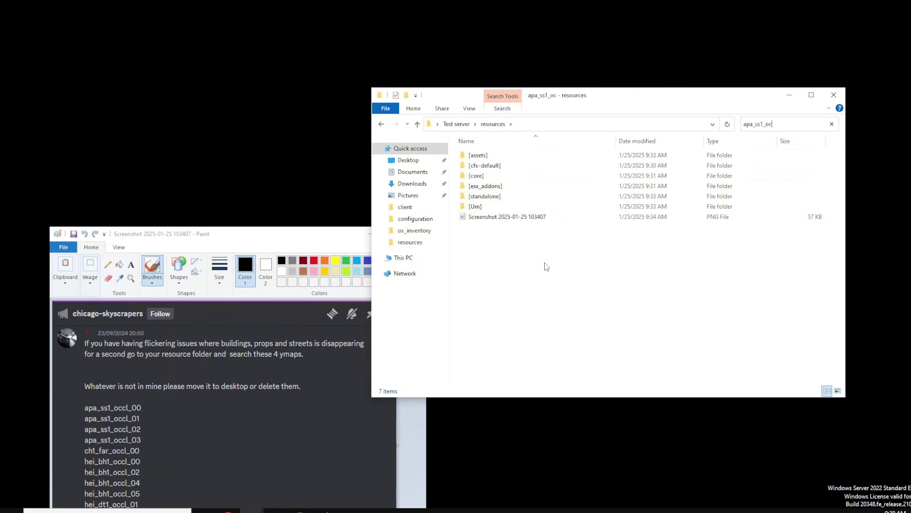
type("cl_00")
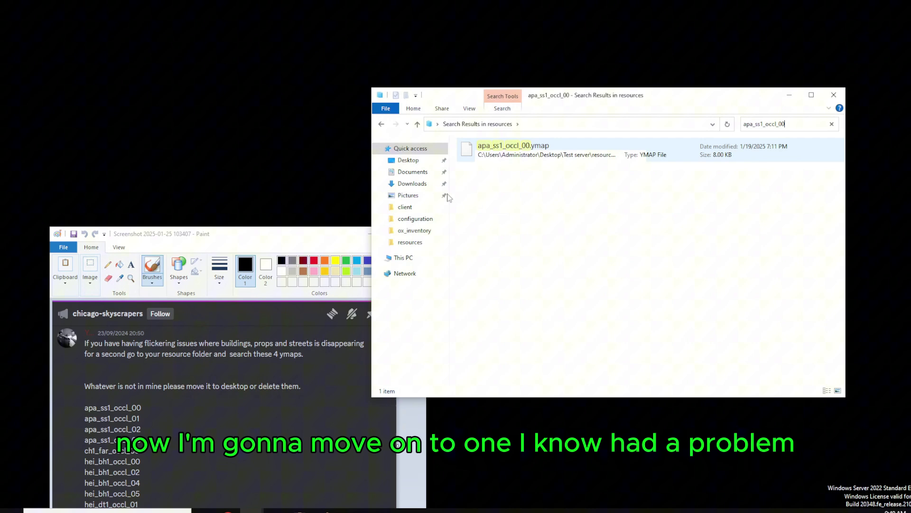
Step: Move the screenshot window aside and search resources for hei_hw1_occl_00
mouse_move(266, 239)
left_mouse_down()
mouse_move(223, 213)
mouse_move(219, 100)
left_mouse_up()
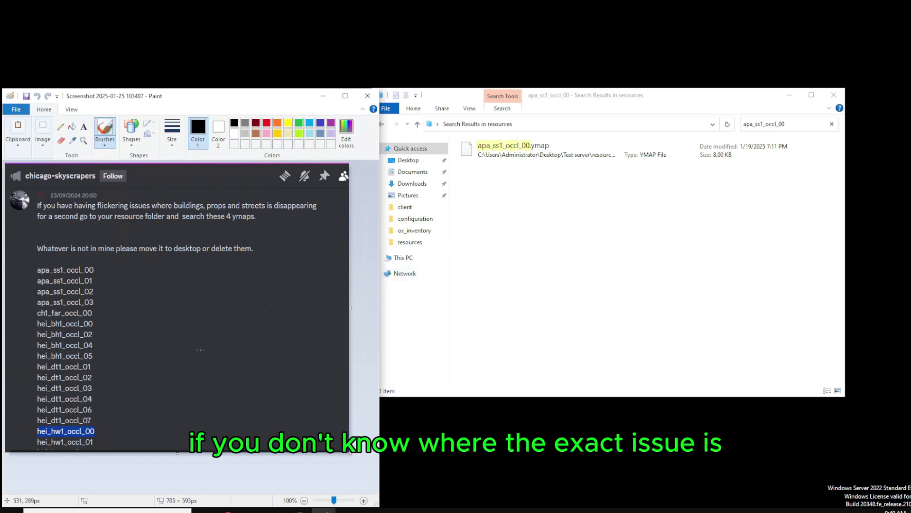
left_click(653, 265)
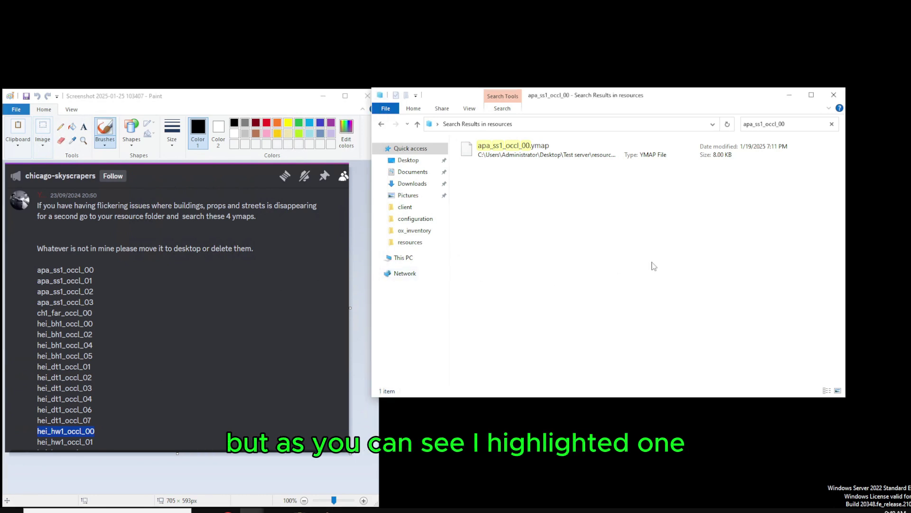
key("ctrl+f")
type("hei_")
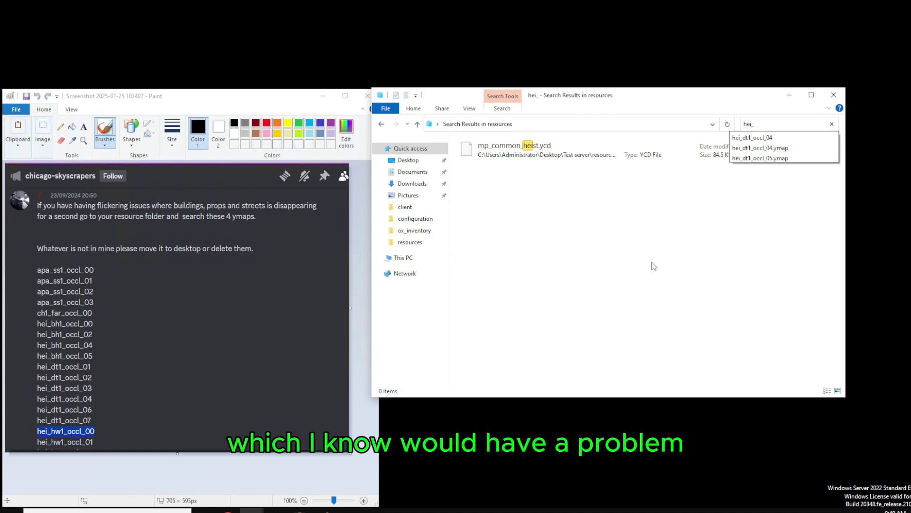
type("hw1_occ")
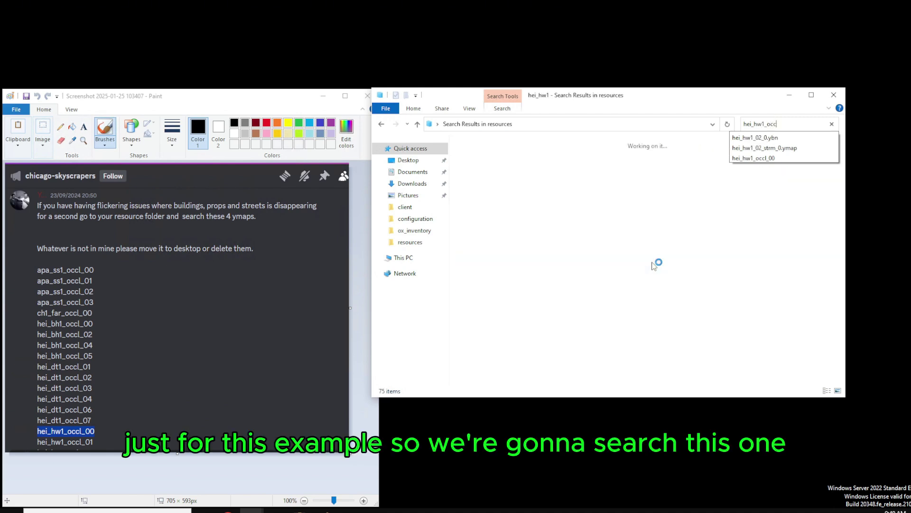
type("l_10")
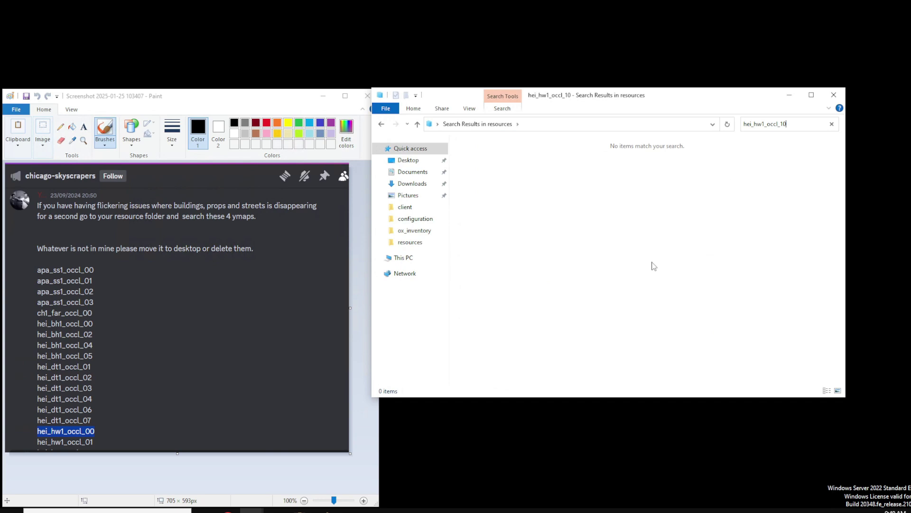
key("BackSpace")
key("BackSpace")
type("00")
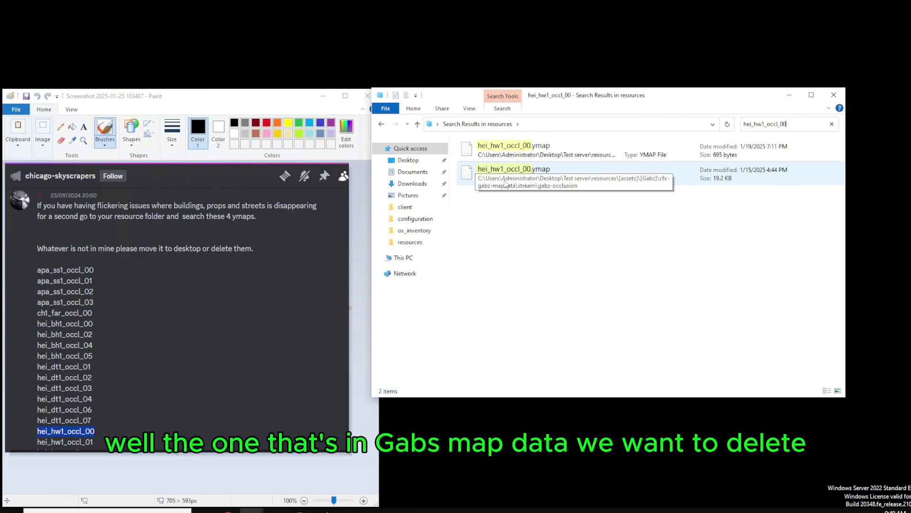
Step: Delete the gabz-occlusion copy of hei_hw1_occl_00.ymap from the search results
right_click(506, 183)
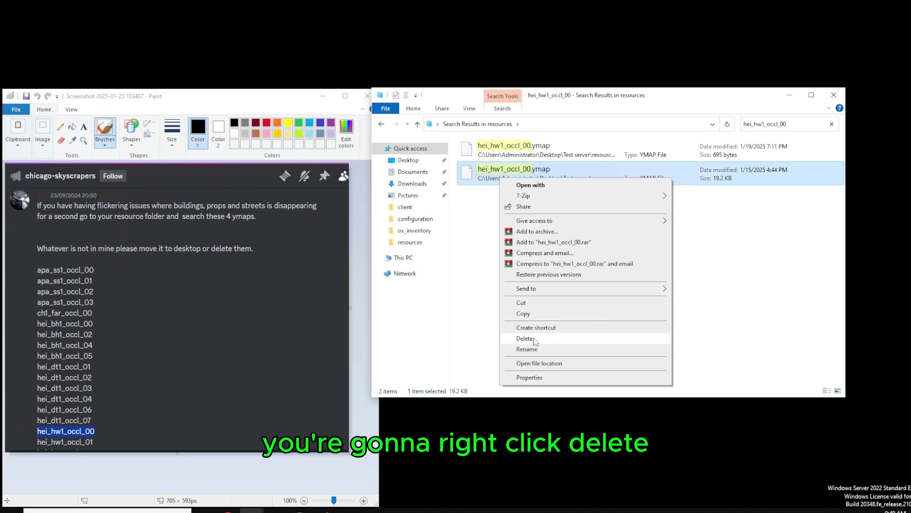
left_click(534, 339)
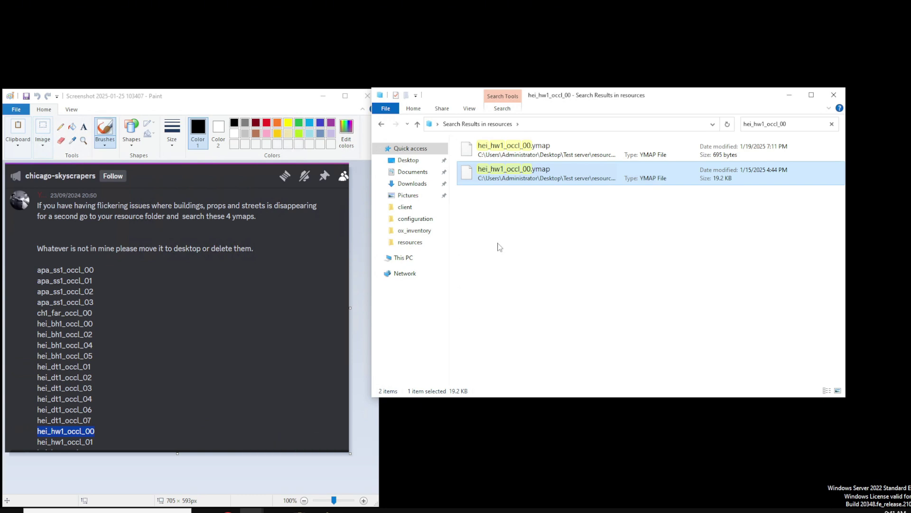
left_click(637, 307)
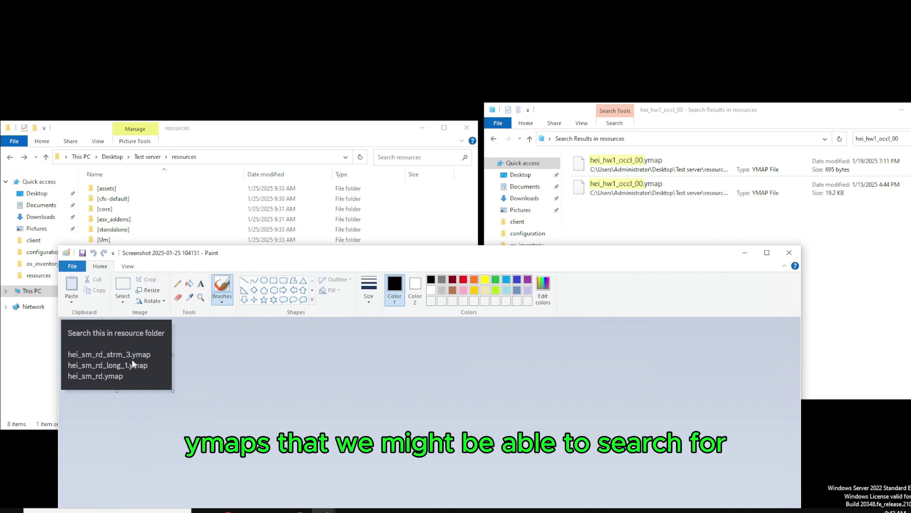
Step: Search resources for hei_sm_rd_strm_3.ymap and then hei_sm_rd_long_1.ymap
left_click(682, 221)
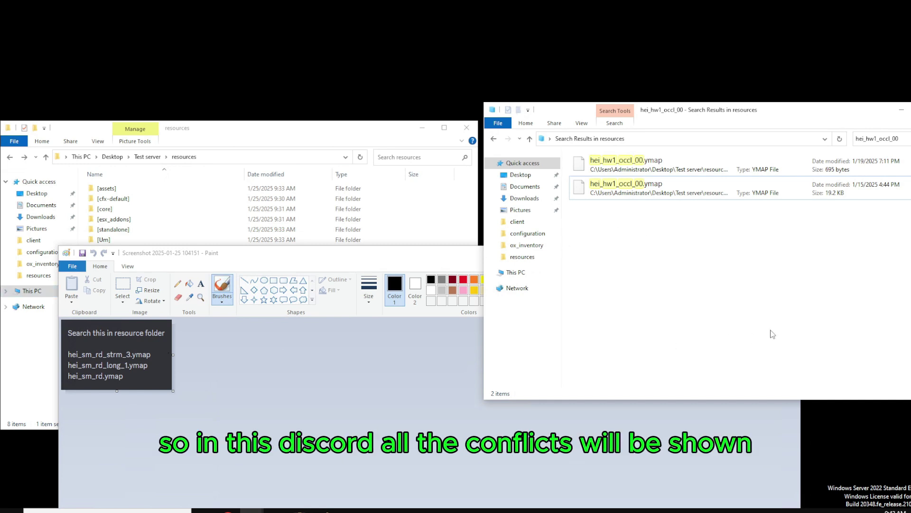
key("ctrl+e")
type("hei_sm_rd_strm_3.ymap")
key("Return")
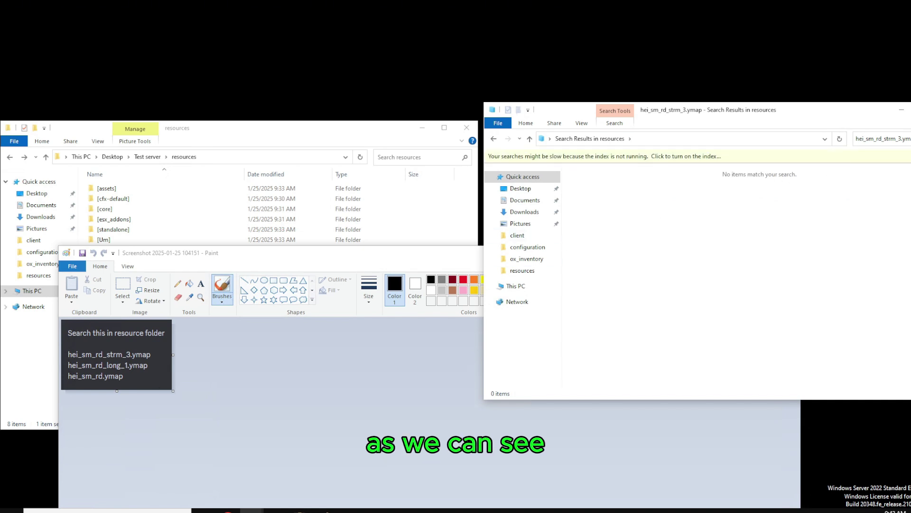
key("ctrl+e")
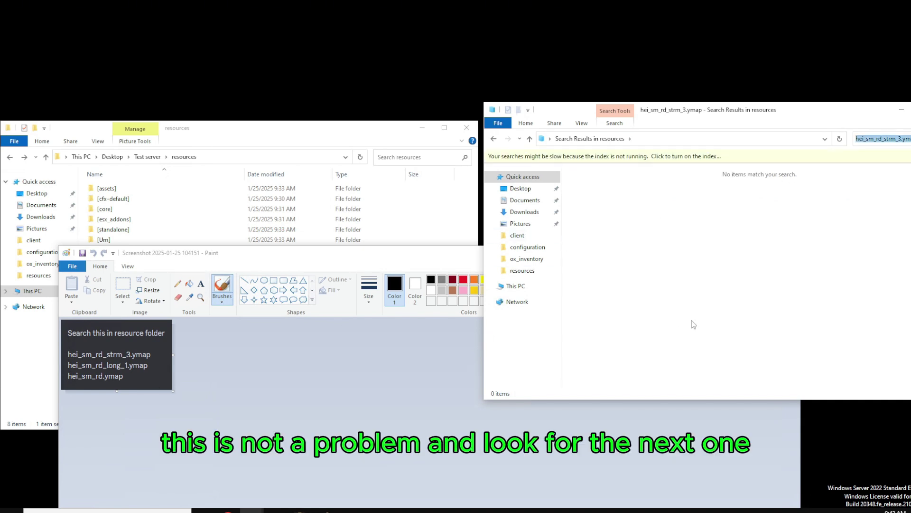
type("hei_sm_rd_long_1.ymap")
key("Return")
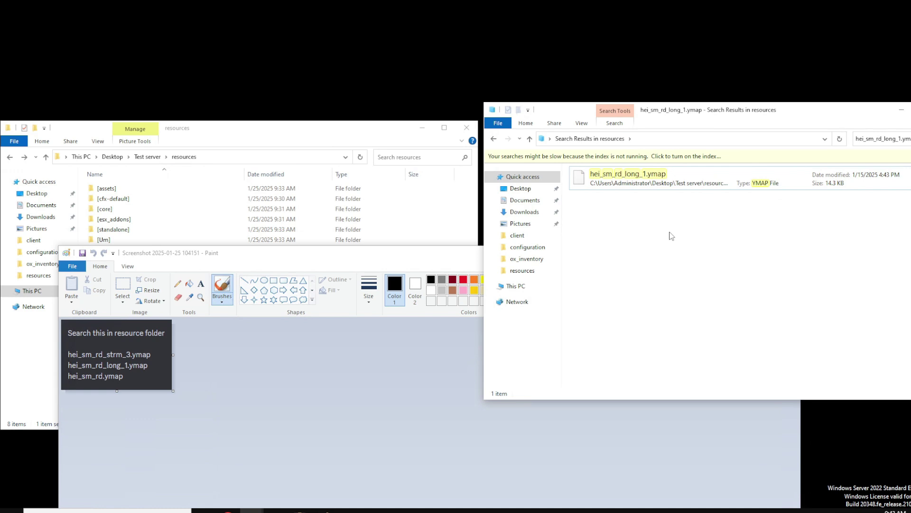
Step: Search for hei_sm_rd.ymap, finding one match in the cfx-gabz-pearls stream folder
key("ctrl+e")
type("hei_sm_rd.ymap")
key("Return")
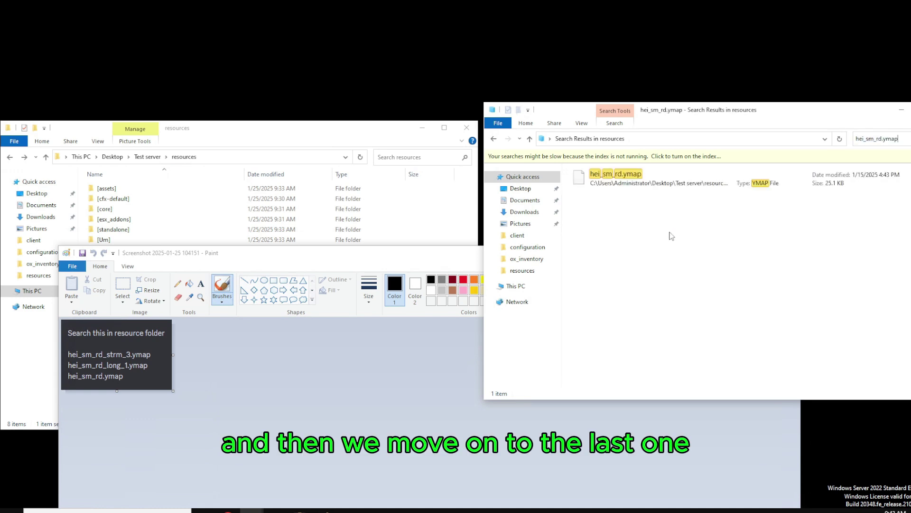
mouse_move(646, 187)
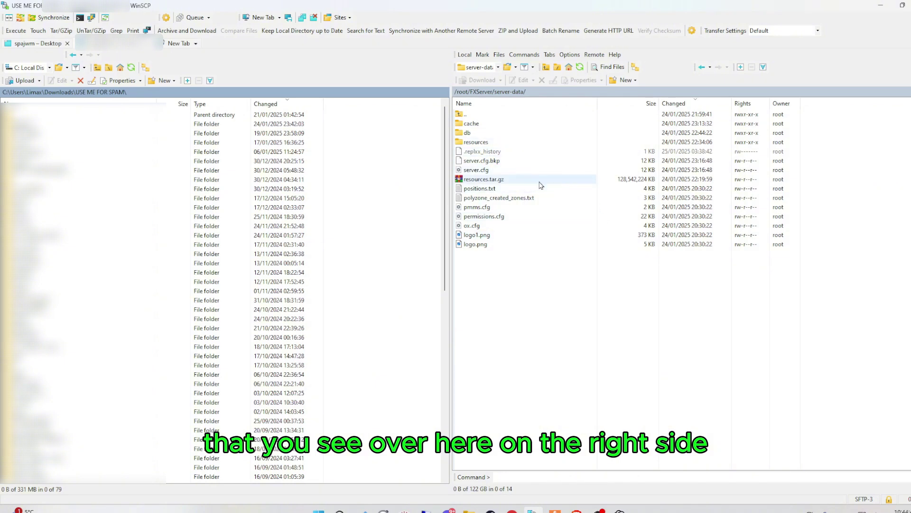
Step: Open /root/FXServer/server-data/resources in WinSCP's remote panel
double_click(505, 145)
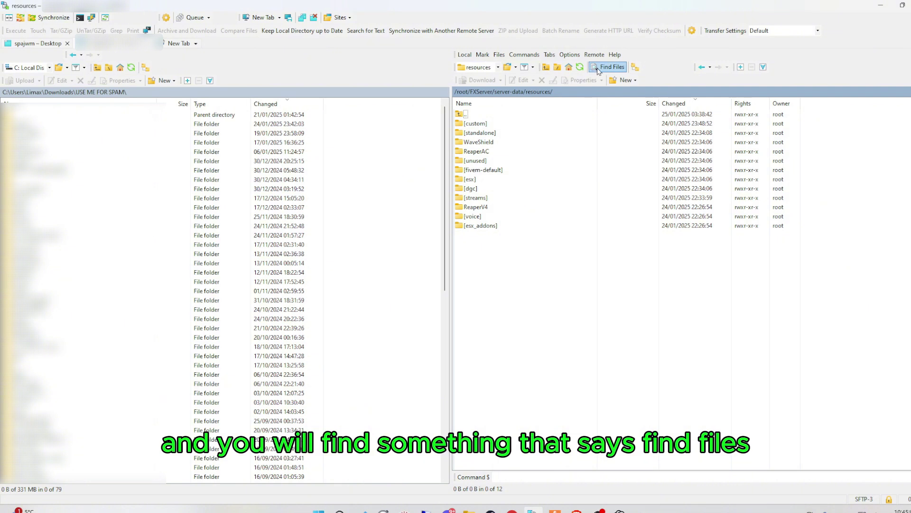
Step: Run a WinSCP Find Files search for hei_sm_rd.ymap across the server's resources folder
left_click(615, 71)
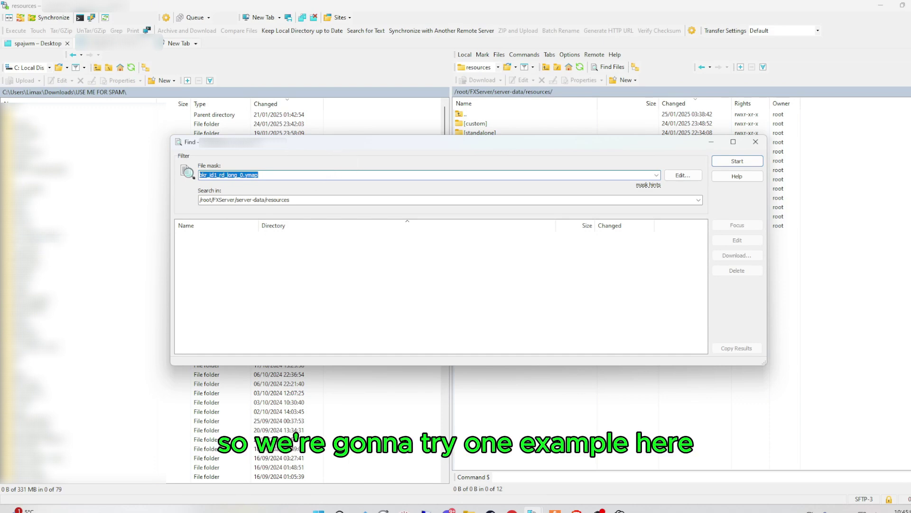
type("nei_sm_rd.ymap")
left_click_drag(237, 176, 189, 174)
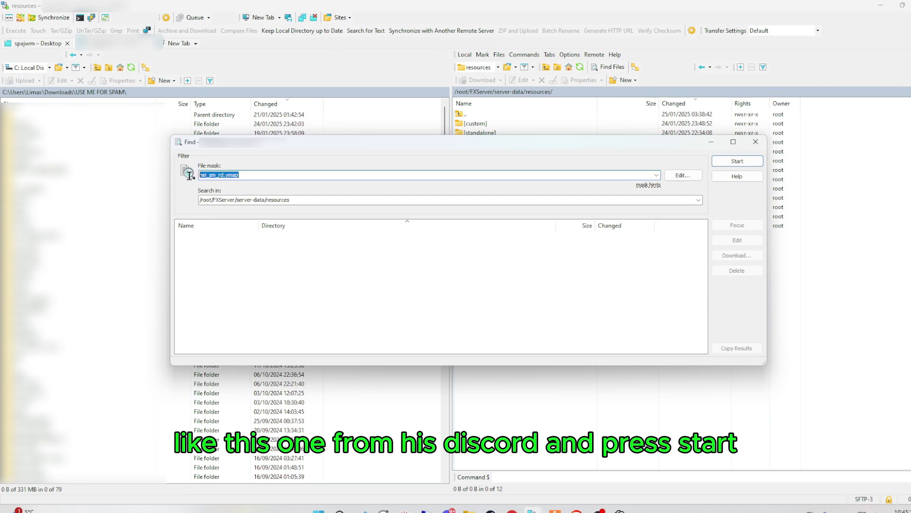
left_click(718, 161)
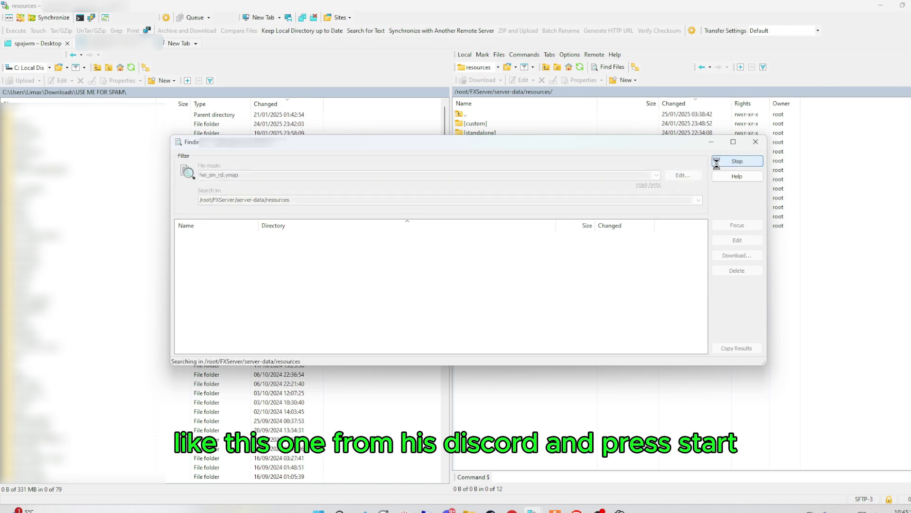